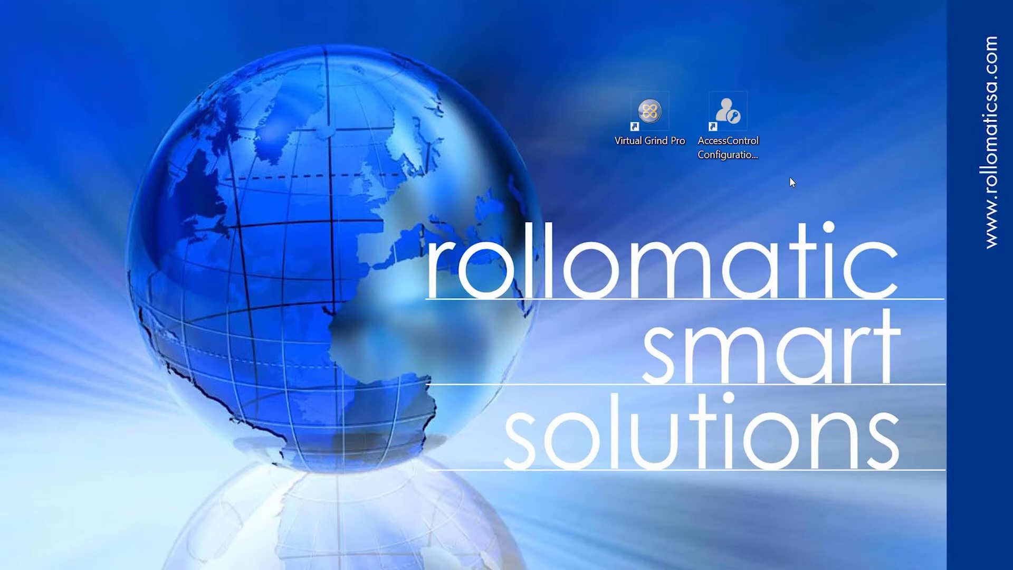
- Close the VirtualGrindPro version window, then switch to the Access Control configuration tool and show its list of users
{"action": "left_click", "coordinate": [734, 131]}
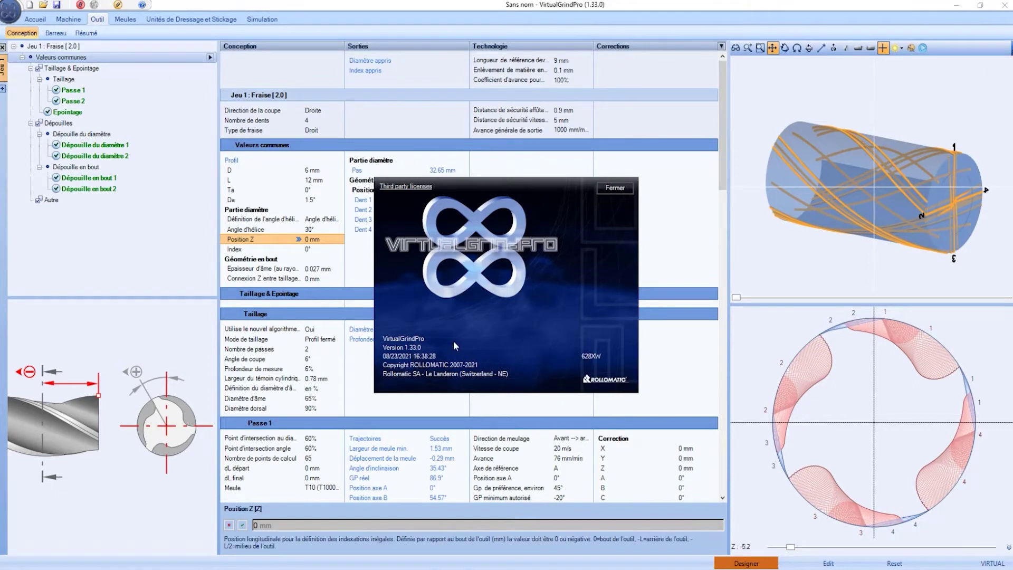
{"action": "left_click", "coordinate": [615, 189]}
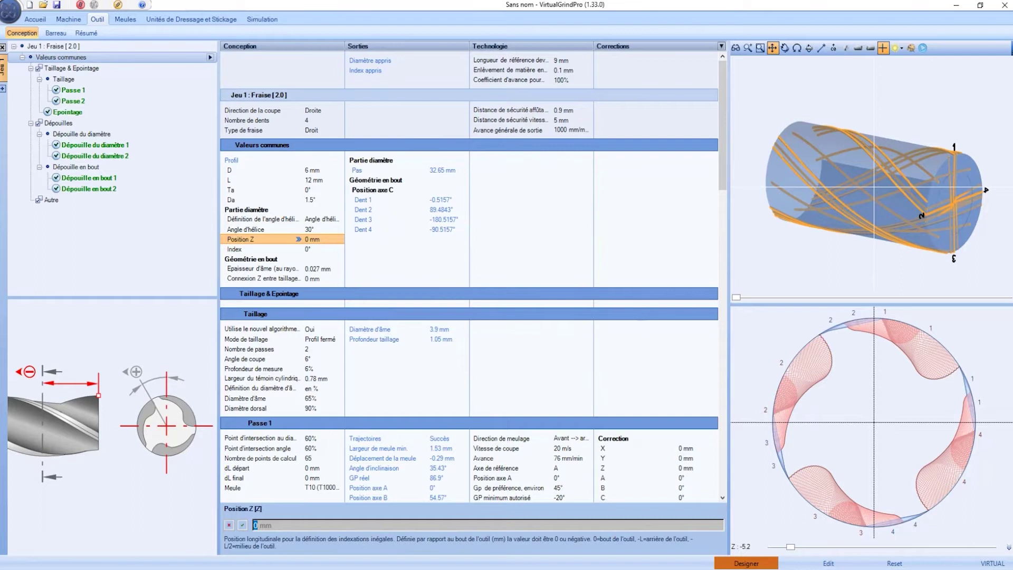
{"action": "key", "text": "alt+Tab"}
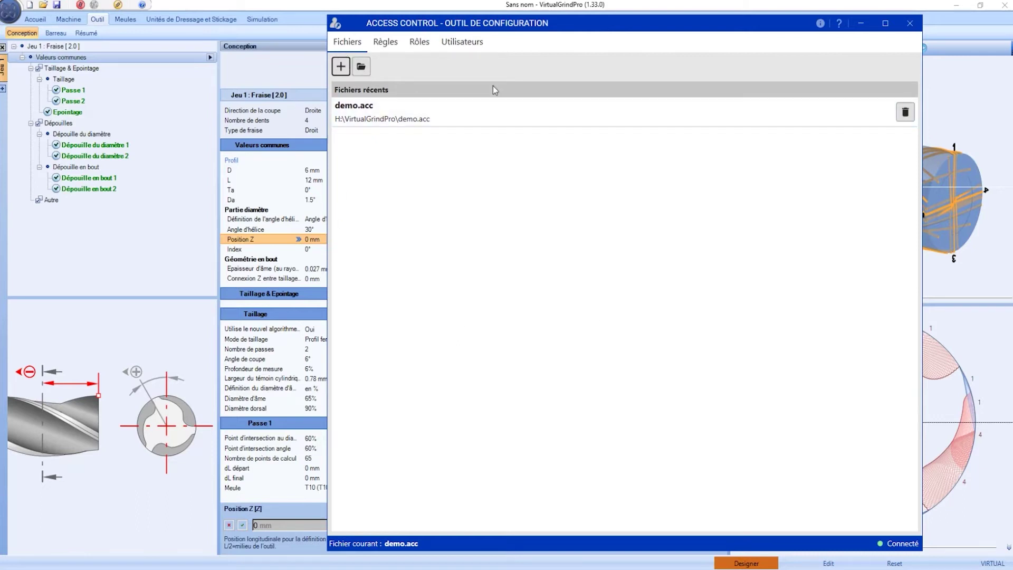
{"action": "left_click", "coordinate": [469, 41]}
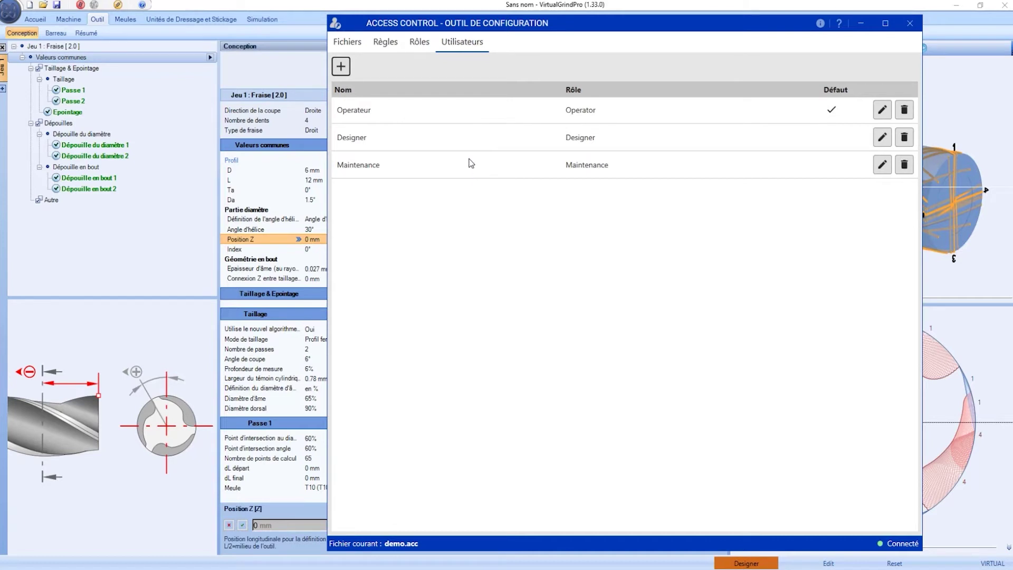
- Switch back to VirtualGrind Pro and review the Access Control settings in its options, leaving them unmodified
{"action": "left_click", "coordinate": [147, 258]}
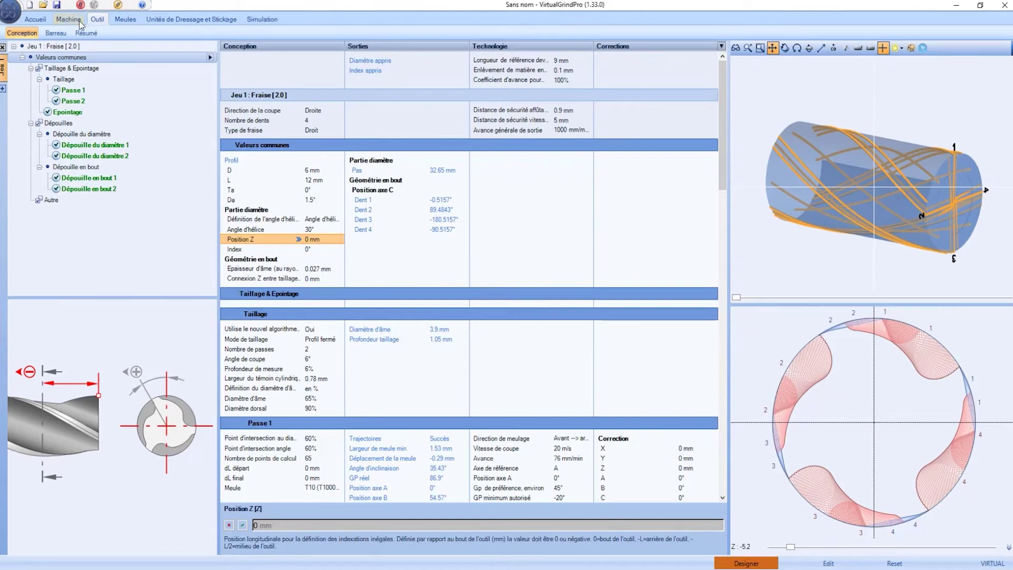
{"action": "left_click", "coordinate": [8, 12]}
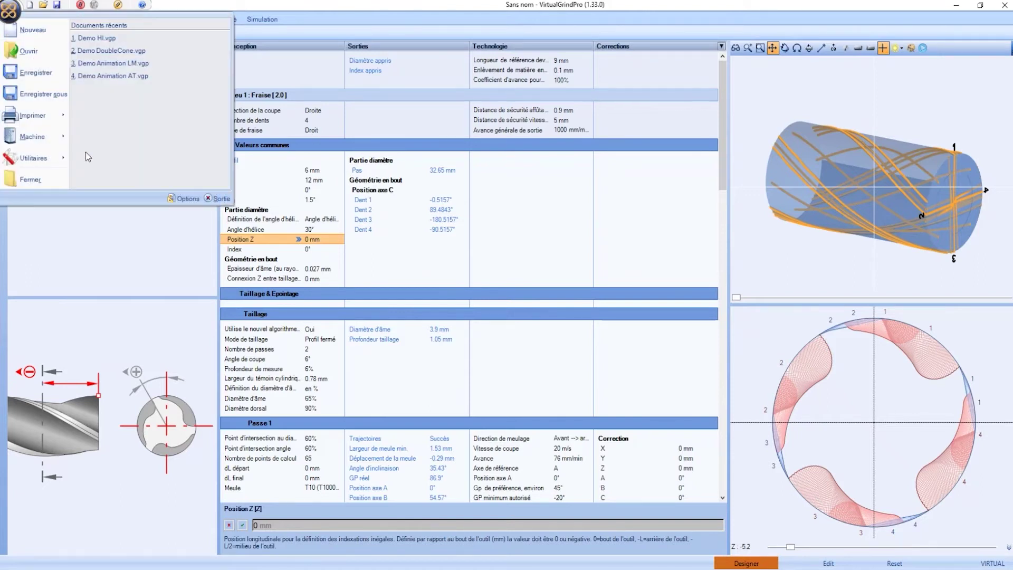
{"action": "left_click", "coordinate": [185, 198]}
{"action": "left_click", "coordinate": [309, 206]}
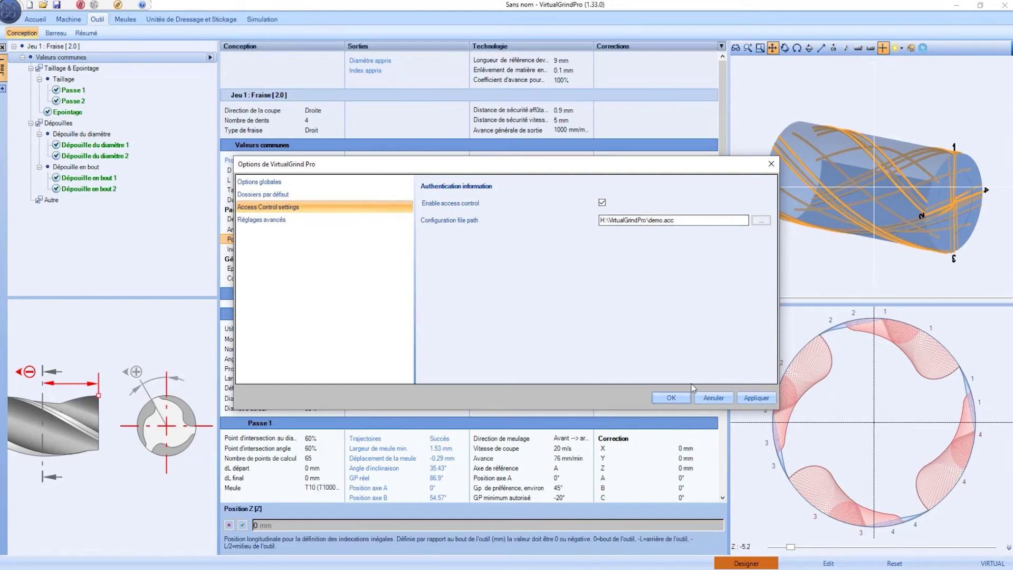
{"action": "left_click", "coordinate": [708, 396]}
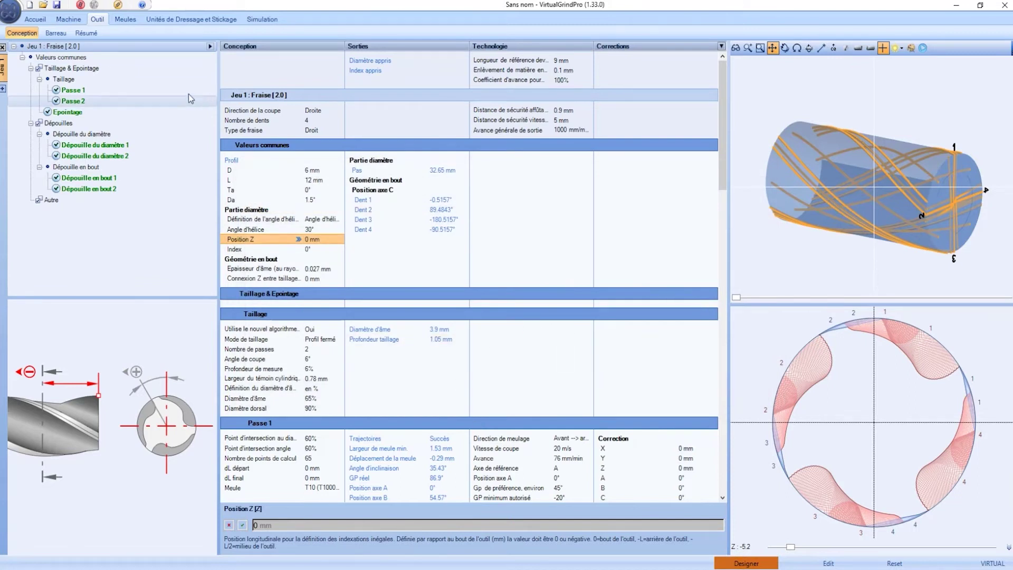
- Log out the Designer user and inspect the profile length L and helix angle parameters of the end mill
{"action": "left_click", "coordinate": [11, 10]}
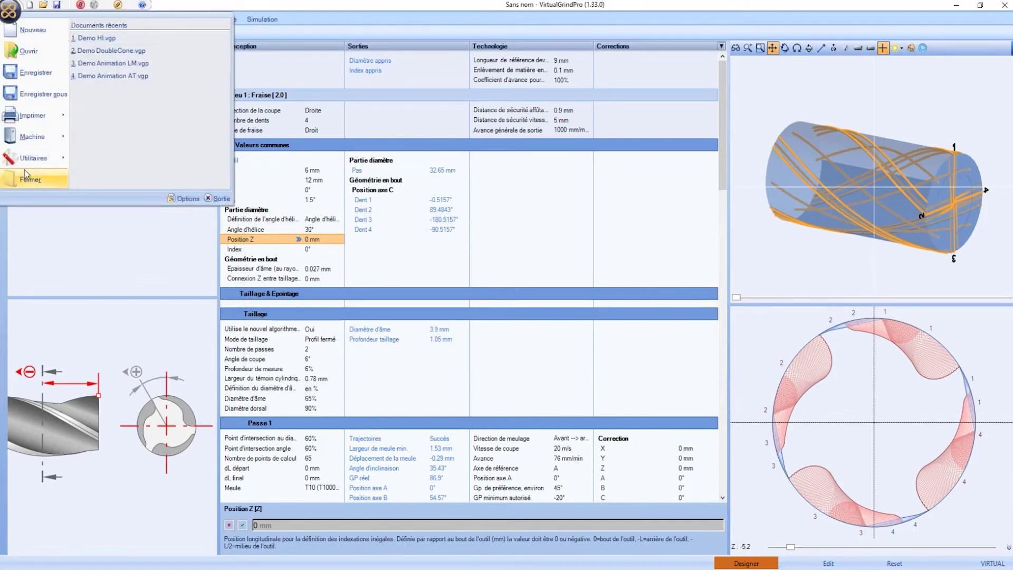
{"action": "mouse_move", "coordinate": [24, 161]}
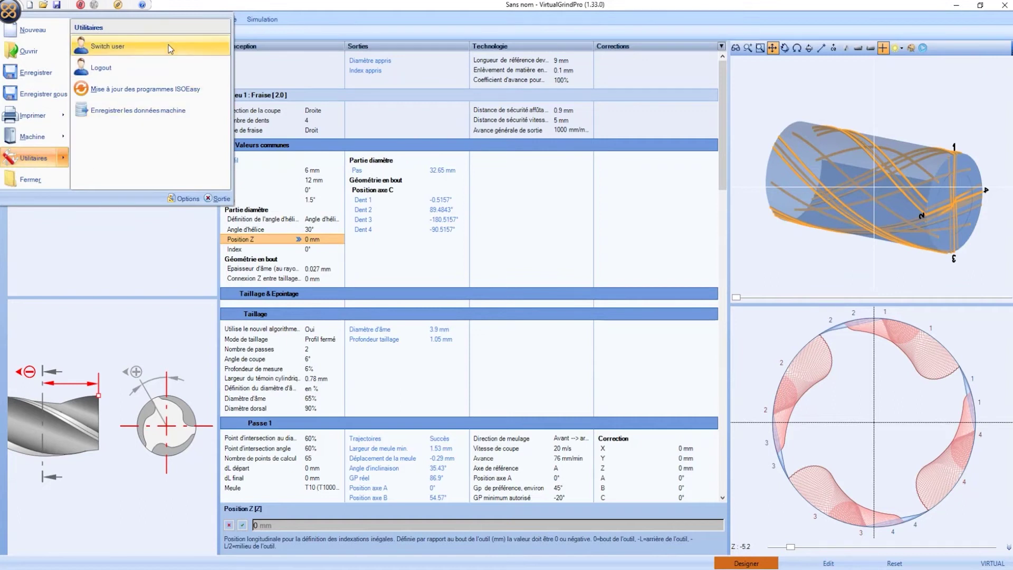
{"action": "left_click", "coordinate": [143, 66]}
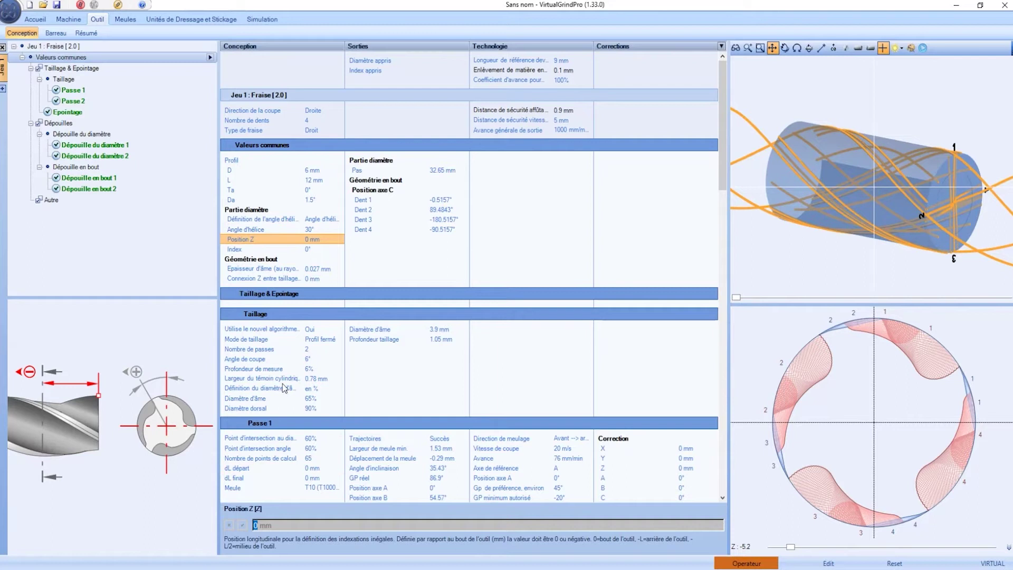
{"action": "left_click", "coordinate": [280, 182]}
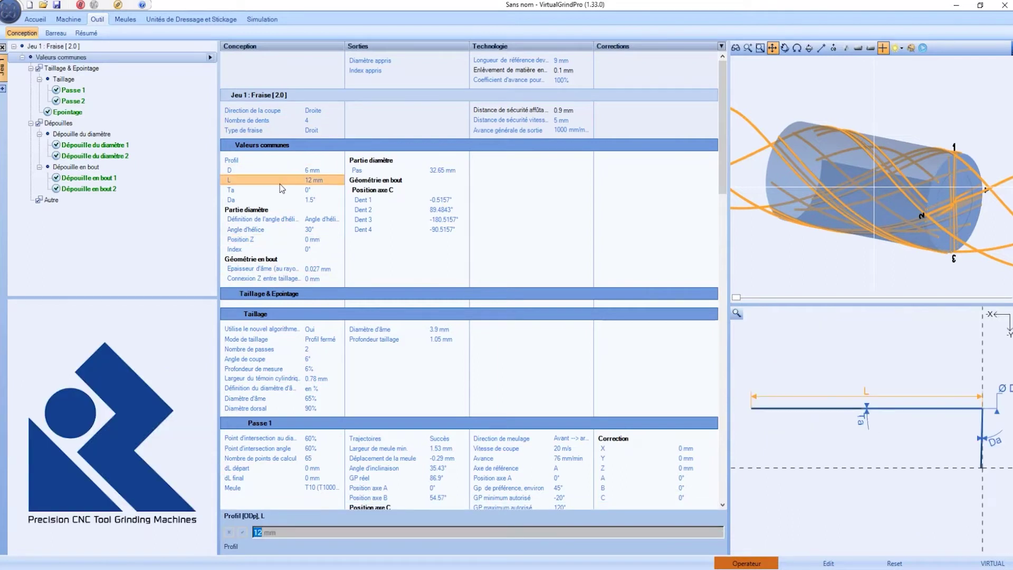
{"action": "left_click", "coordinate": [325, 229]}
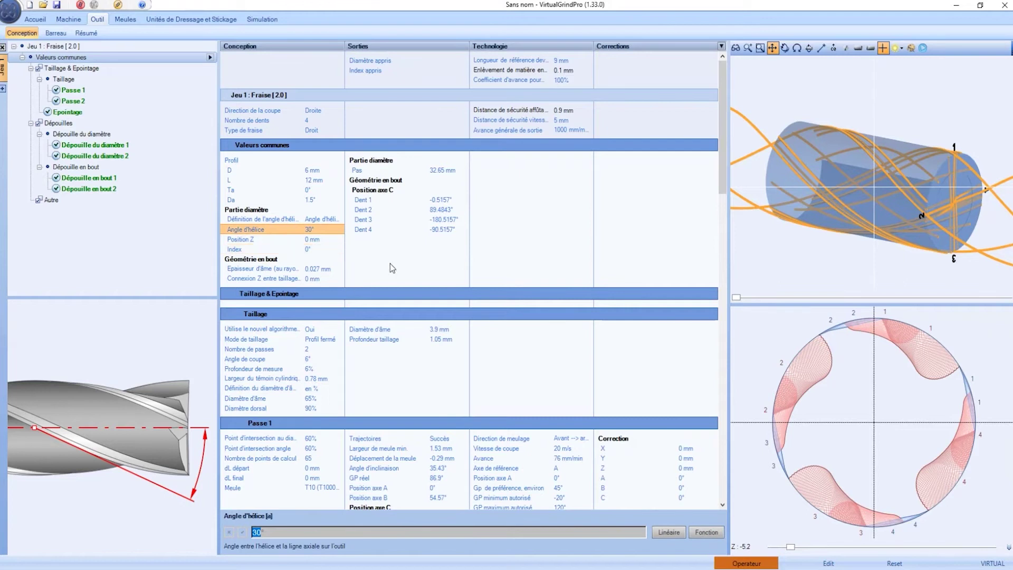
- Switch to the Access Control configuration tool and review the settings of the Operateur and Designer users
{"action": "left_click", "coordinate": [340, 569]}
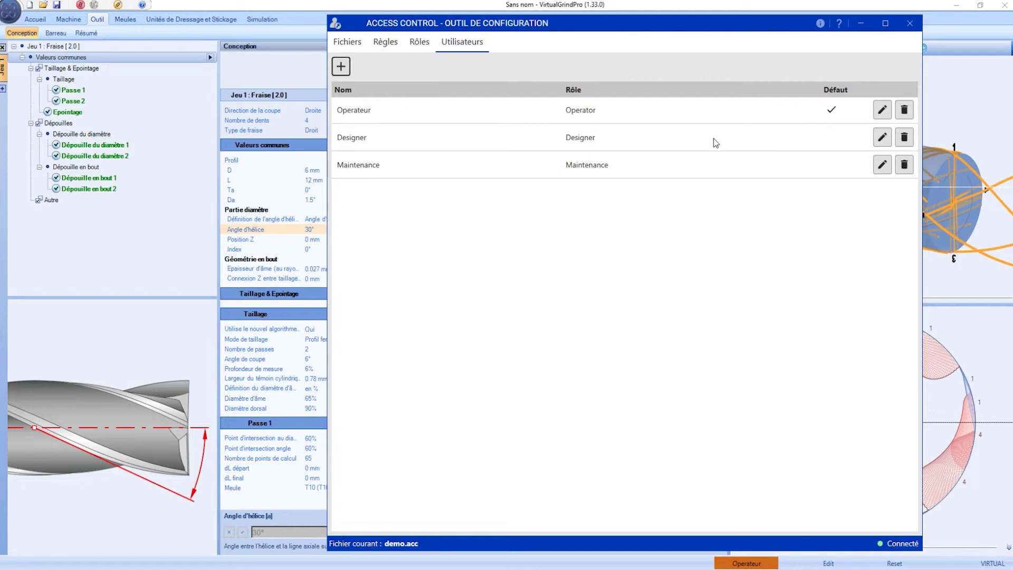
{"action": "left_click", "coordinate": [881, 111]}
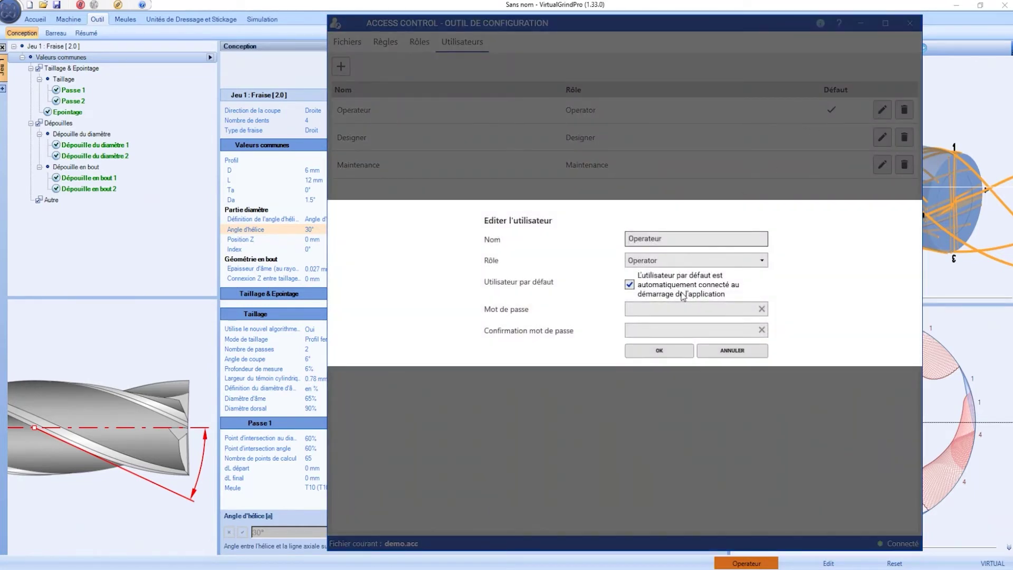
{"action": "left_click", "coordinate": [737, 351]}
{"action": "left_click", "coordinate": [882, 138]}
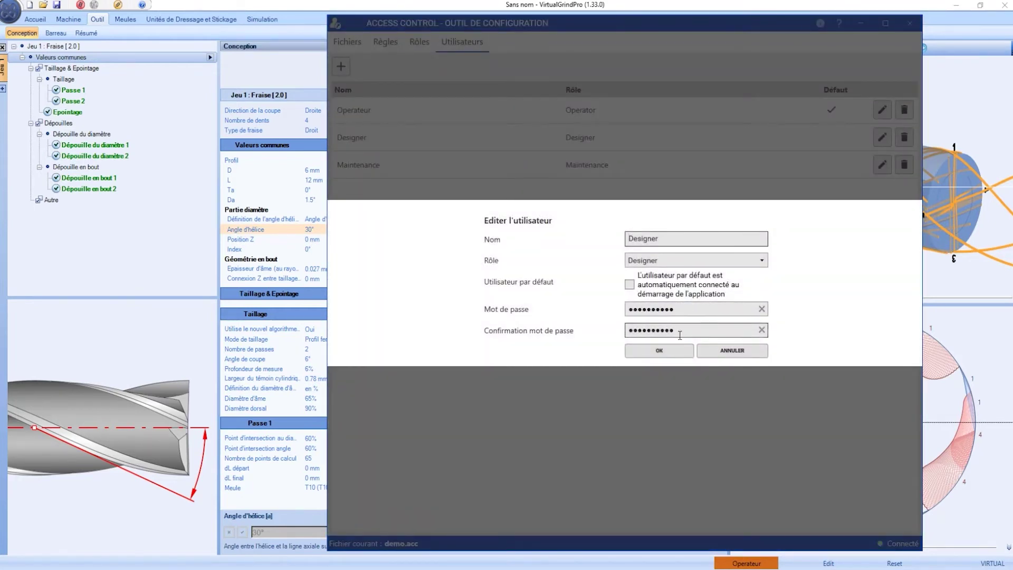
{"action": "left_click", "coordinate": [664, 352]}
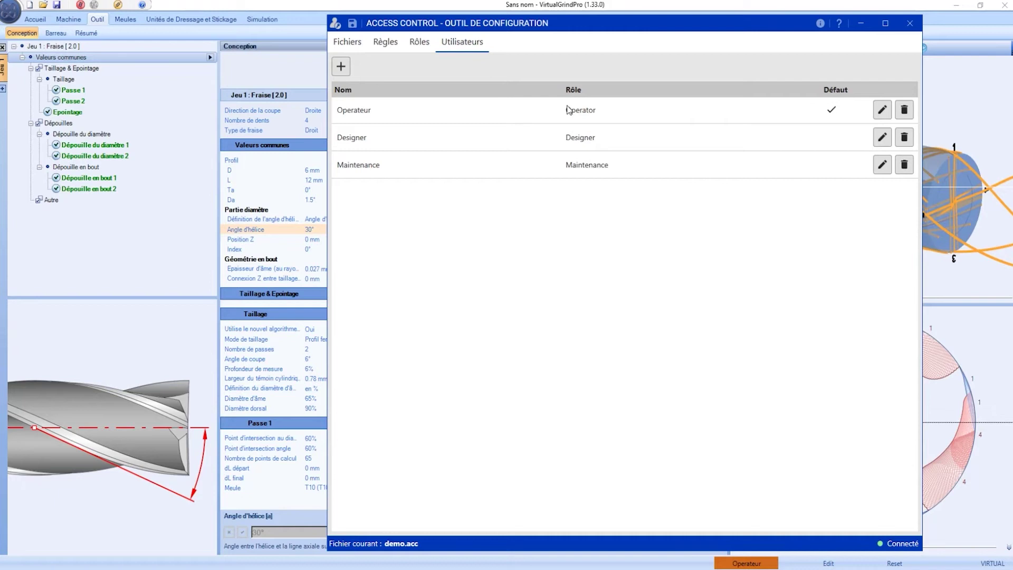
- Review the access rights of the Designer role's "*" rule
{"action": "left_click", "coordinate": [382, 46]}
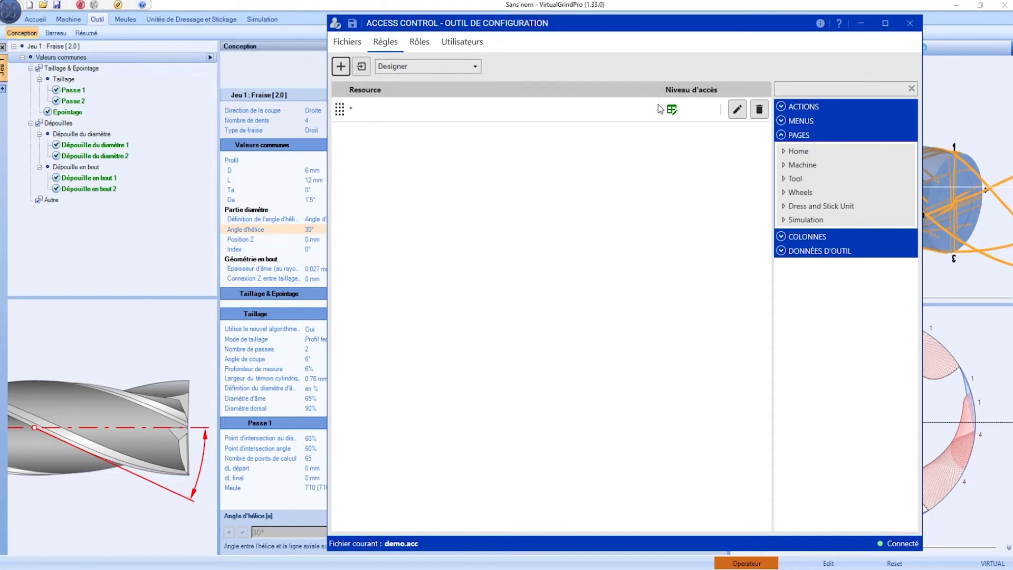
{"action": "left_click", "coordinate": [737, 110]}
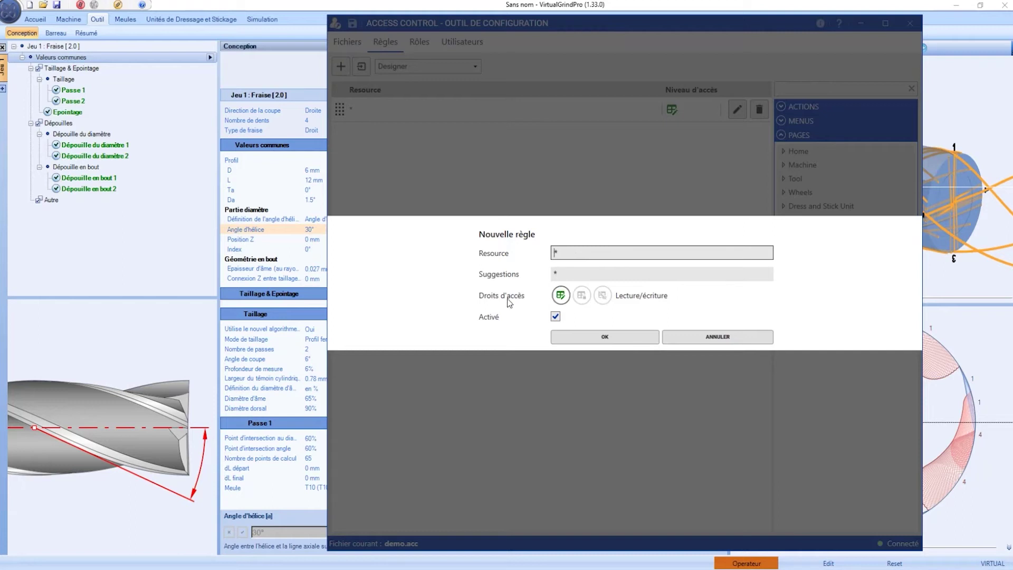
{"action": "left_click", "coordinate": [619, 337]}
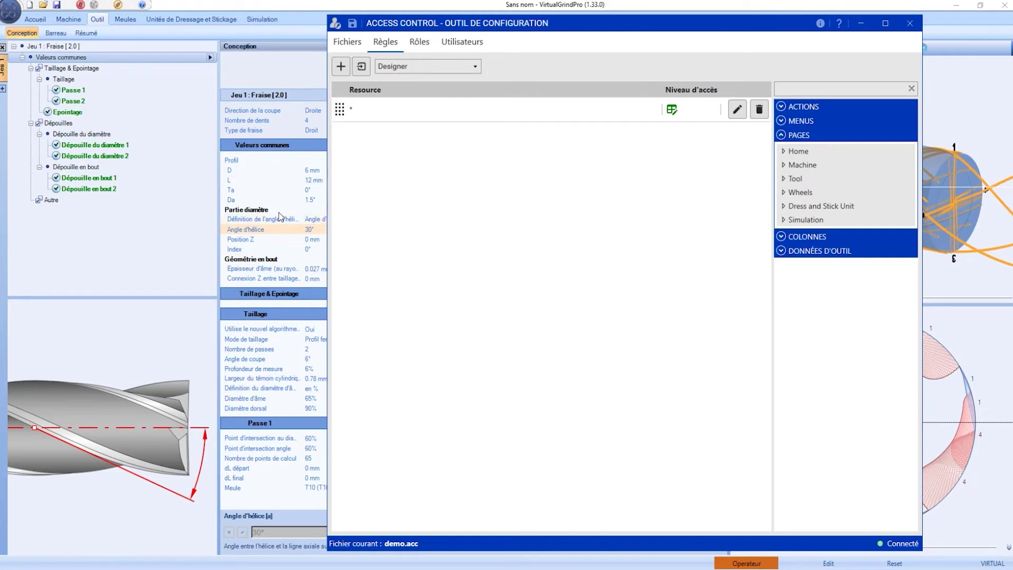
- Return to VirtualGrind Pro and switch the user to Designer, entering the account password
{"action": "left_click", "coordinate": [260, 220]}
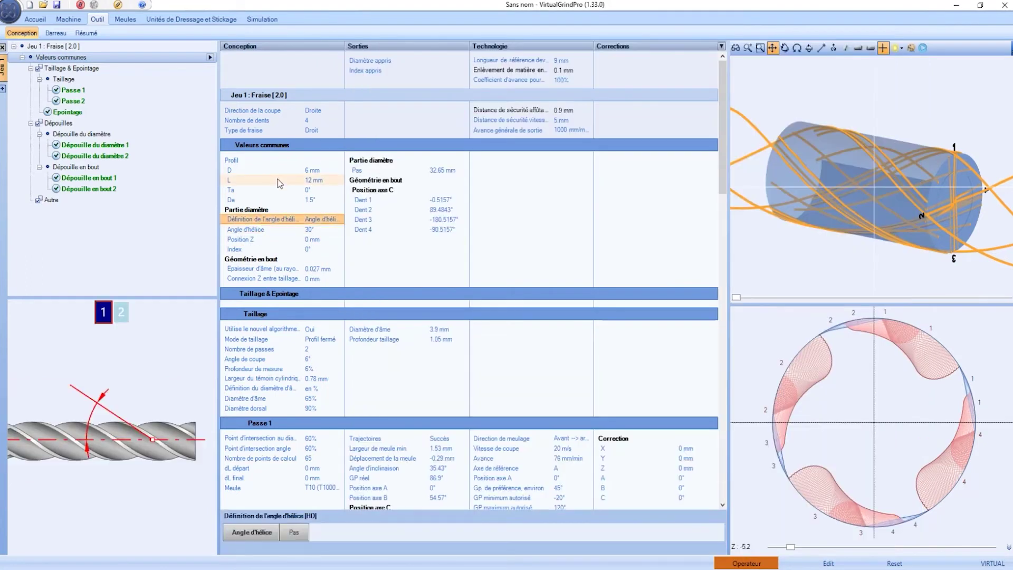
{"action": "left_click", "coordinate": [15, 10]}
{"action": "mouse_move", "coordinate": [42, 158]}
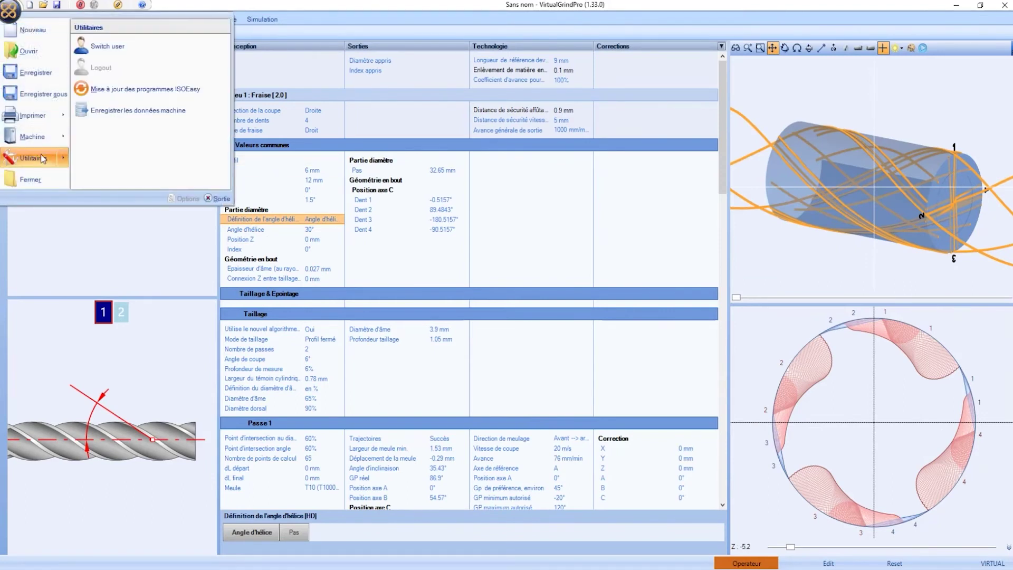
{"action": "left_click", "coordinate": [155, 48]}
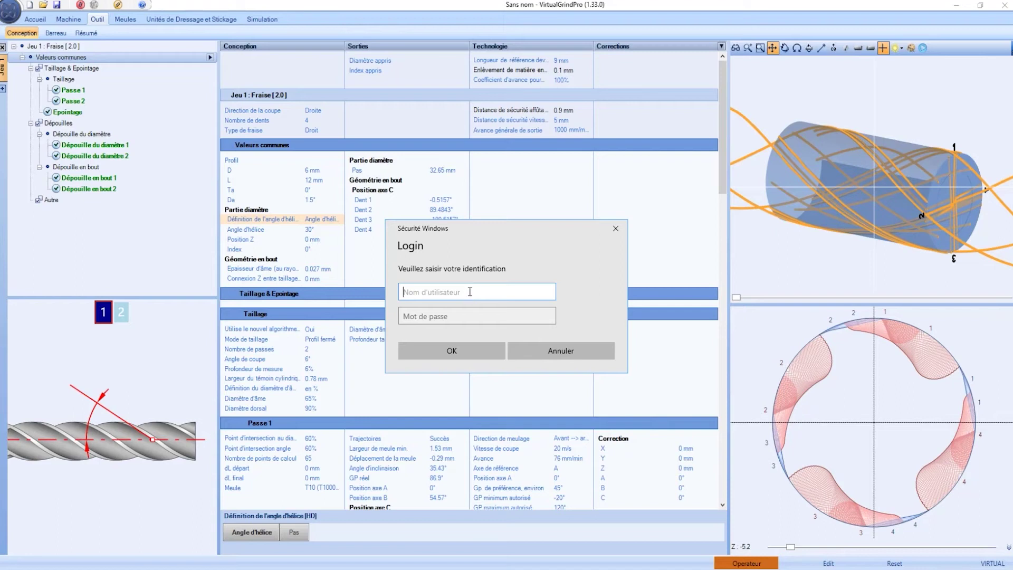
{"action": "type", "text": "Designer"}
{"action": "key", "text": "Tab"}
{"action": "type", "text": "••"}
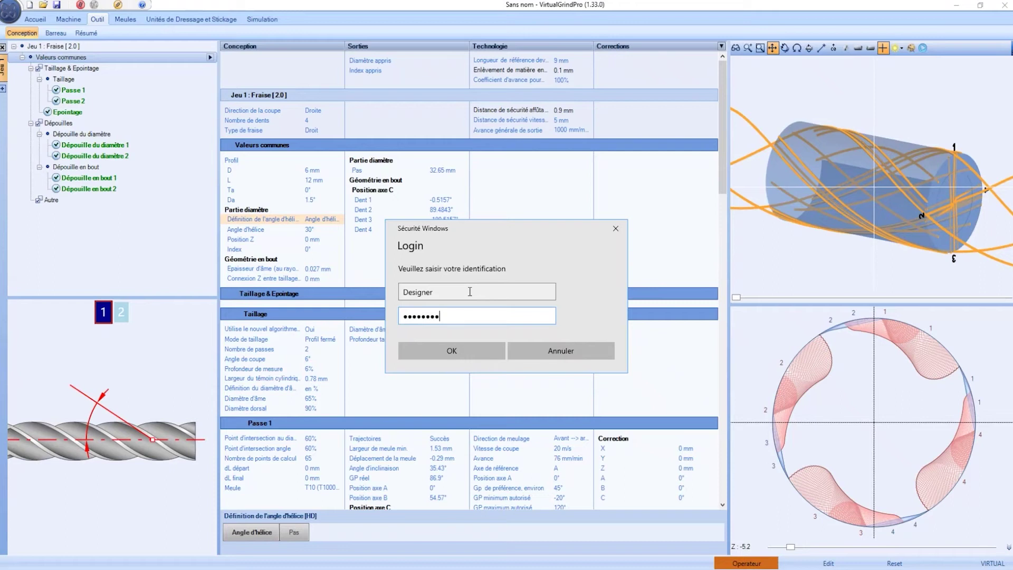
{"action": "right_click", "coordinate": [469, 292]}
{"action": "left_click", "coordinate": [454, 353]}
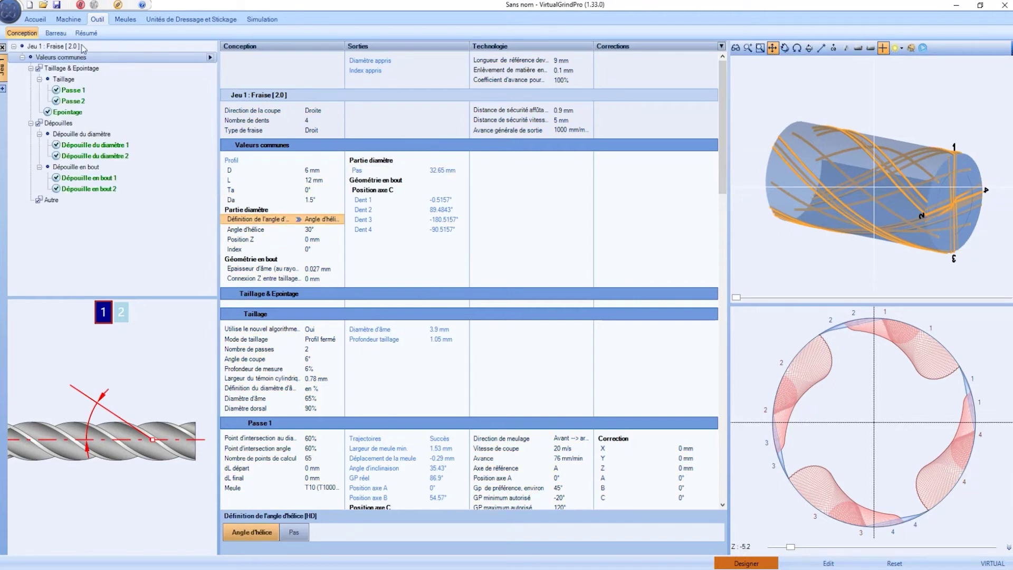
- Log out of the Designer session
{"action": "left_click", "coordinate": [11, 11]}
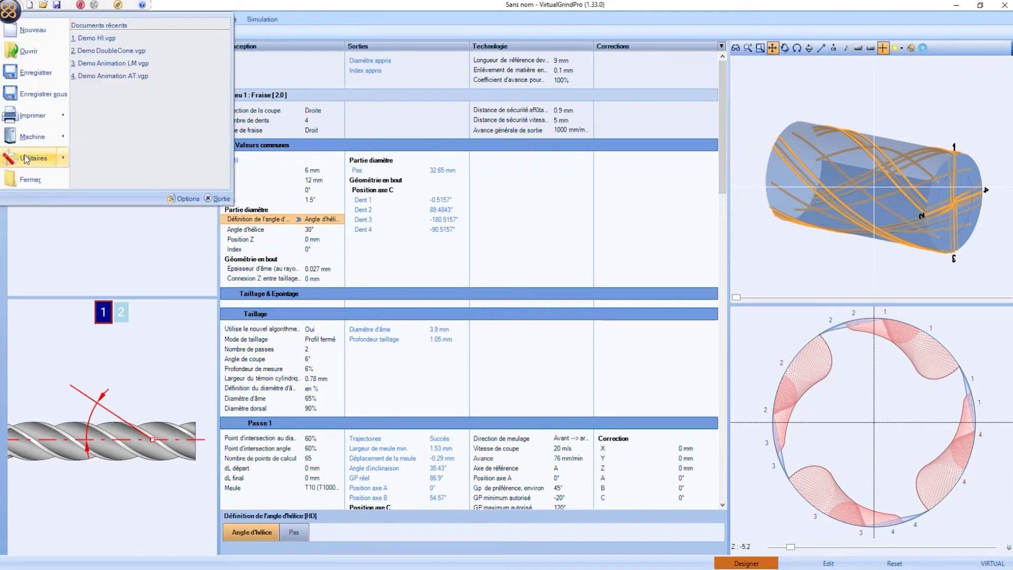
{"action": "mouse_move", "coordinate": [32, 158]}
{"action": "left_click", "coordinate": [100, 68]}
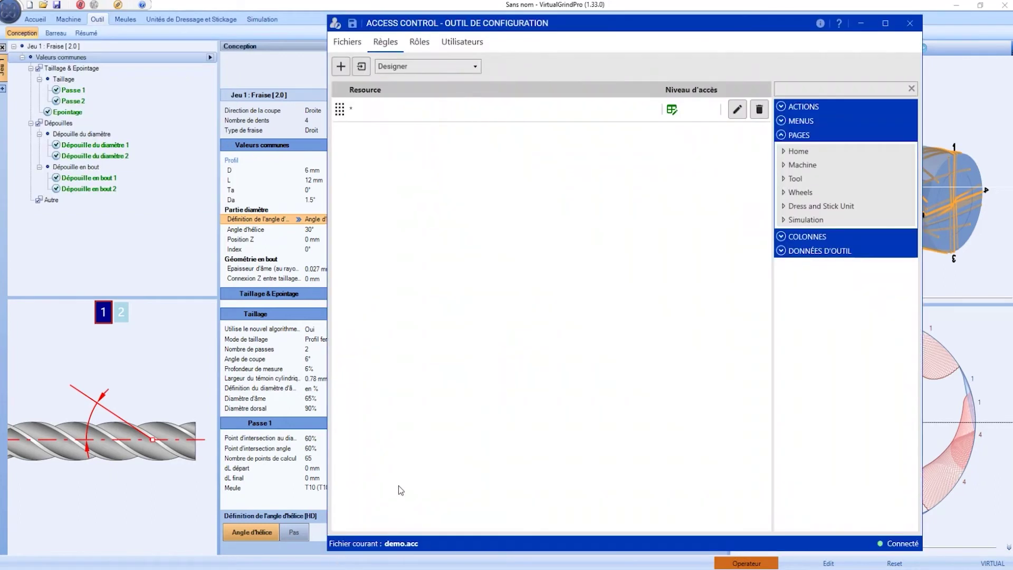
- In the Access Control configuration tool, show the Operator role's rules and review its general "*" rule
{"action": "left_click", "coordinate": [417, 67]}
{"action": "left_click", "coordinate": [413, 82]}
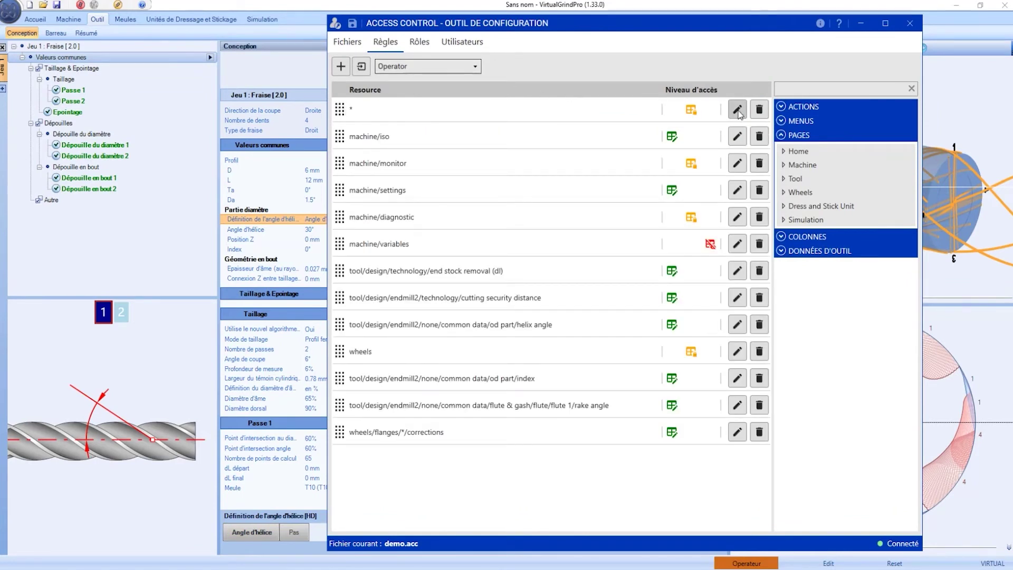
{"action": "left_click", "coordinate": [340, 67]}
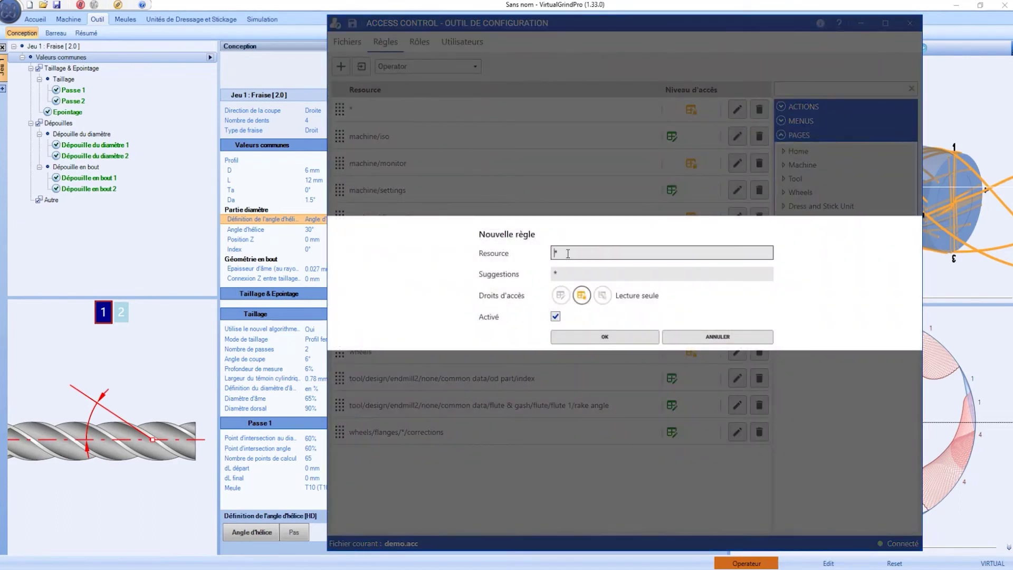
{"action": "left_click", "coordinate": [591, 332]}
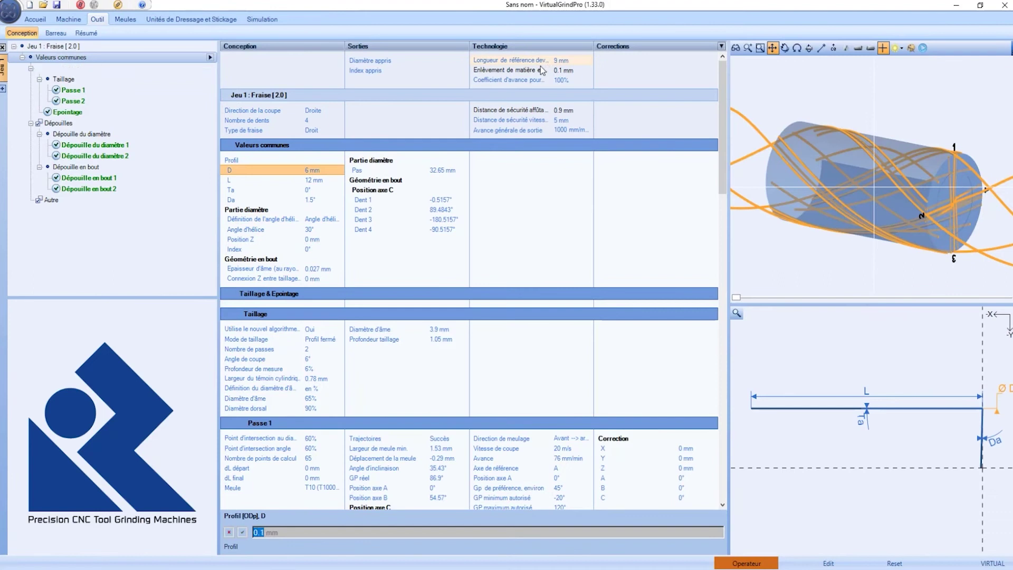
- In VirtualGrind Pro, check the operator's access to end stock removal, grinding safety distance and wheel T12's ΔR and ΔZ corrections
{"action": "left_click", "coordinate": [548, 70]}
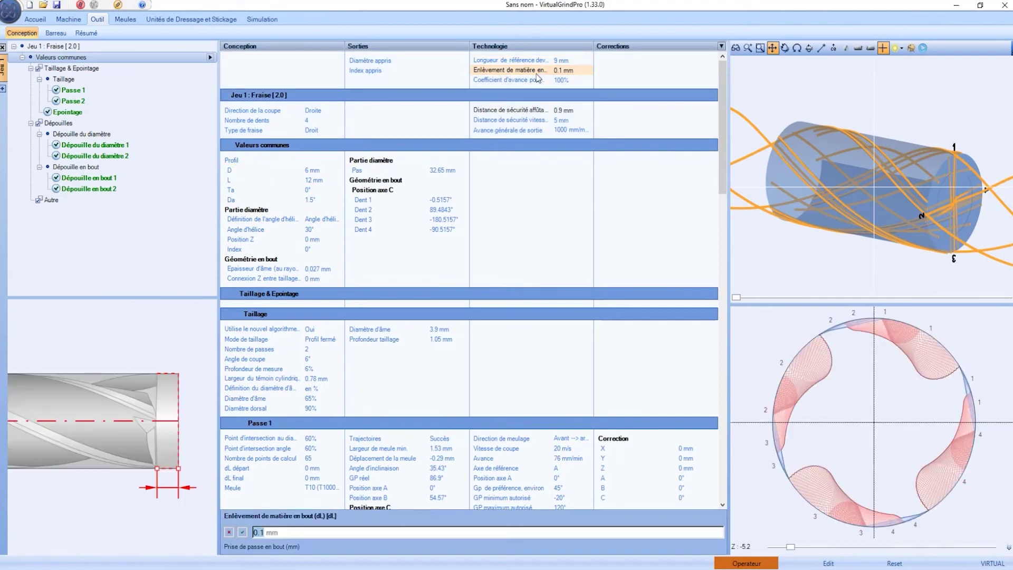
{"action": "left_click", "coordinate": [543, 109]}
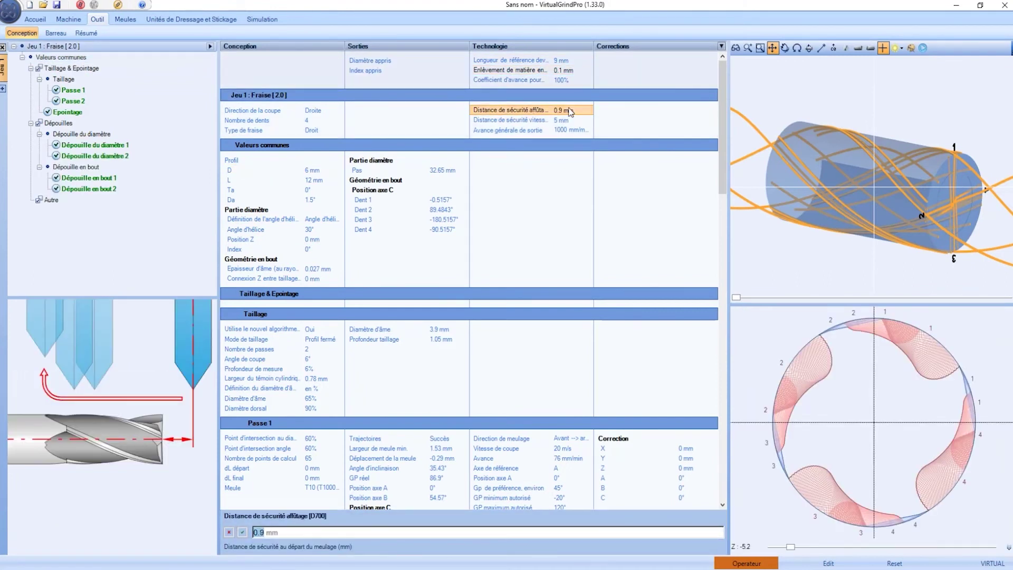
{"action": "left_click", "coordinate": [125, 19]}
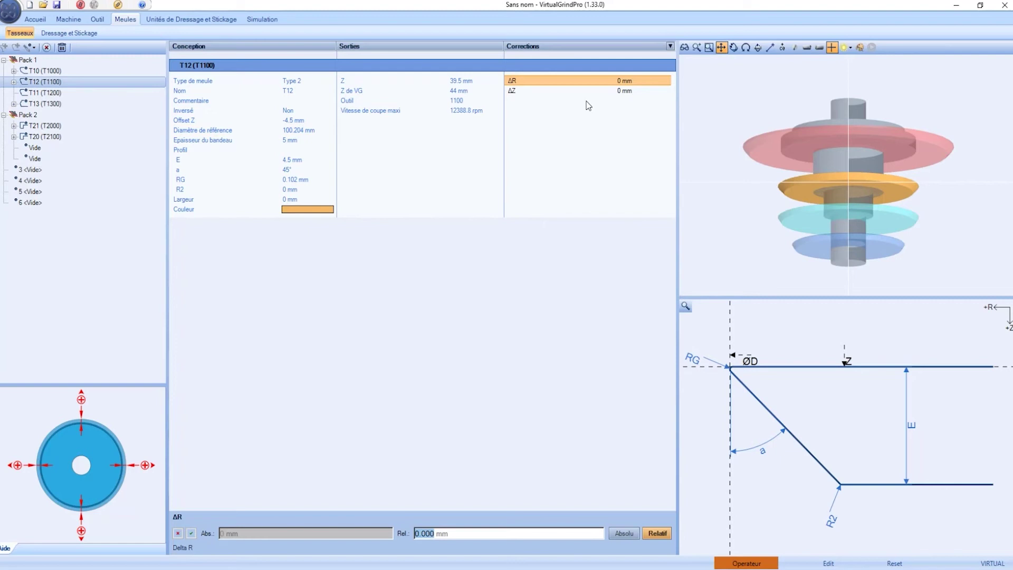
{"action": "left_click", "coordinate": [612, 90]}
{"action": "left_click", "coordinate": [606, 81]}
- Create an Easy-type CNC program numbered 0001 on the machine's ISO page, leaving its comment empty
{"action": "left_click", "coordinate": [67, 19]}
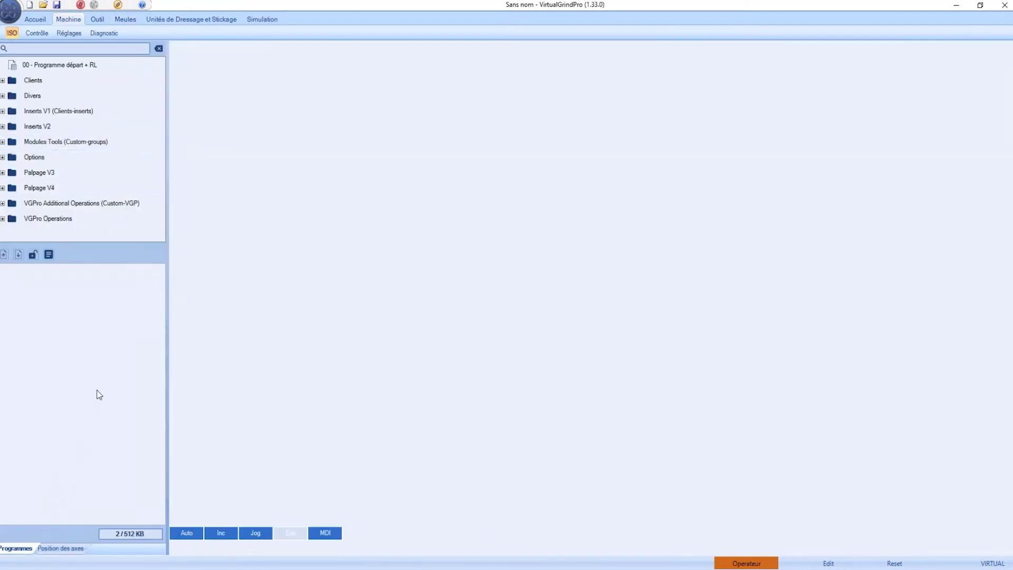
{"action": "left_click", "coordinate": [4, 255]}
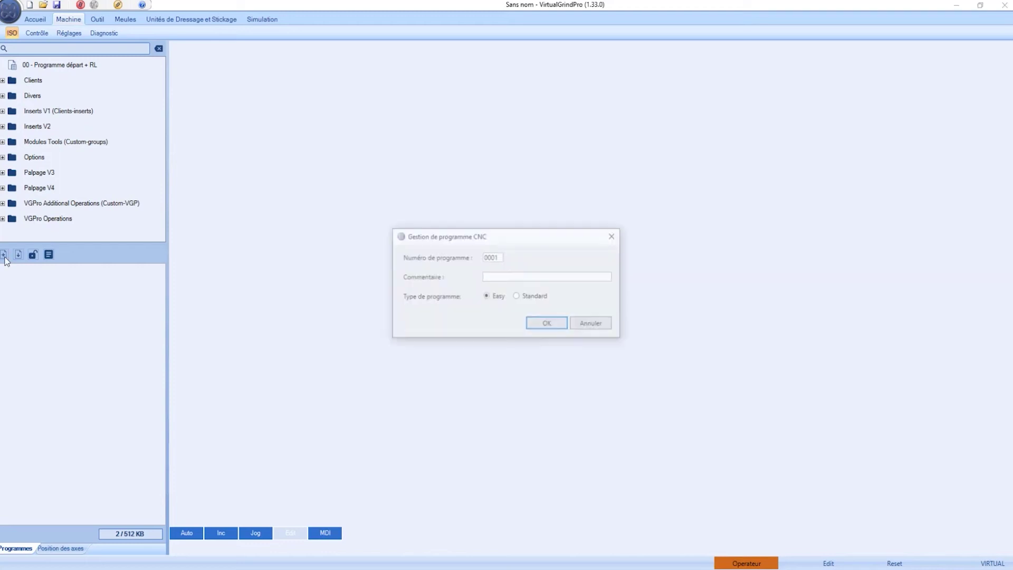
{"action": "left_click", "coordinate": [537, 325]}
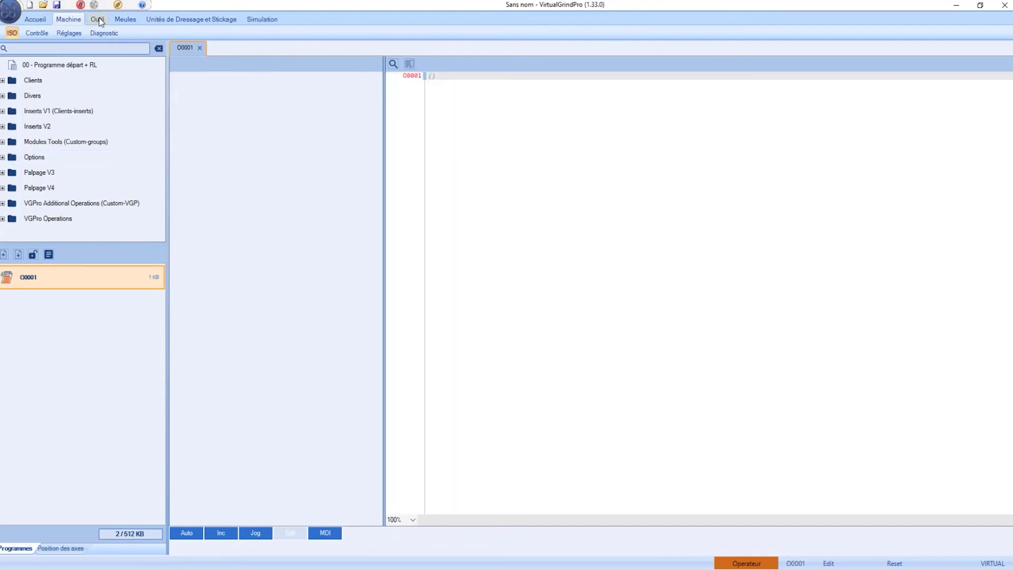
- In the tool's design data, check the operator's access to the helix angle (Angle d'hélice) under the common values
{"action": "left_click", "coordinate": [98, 19]}
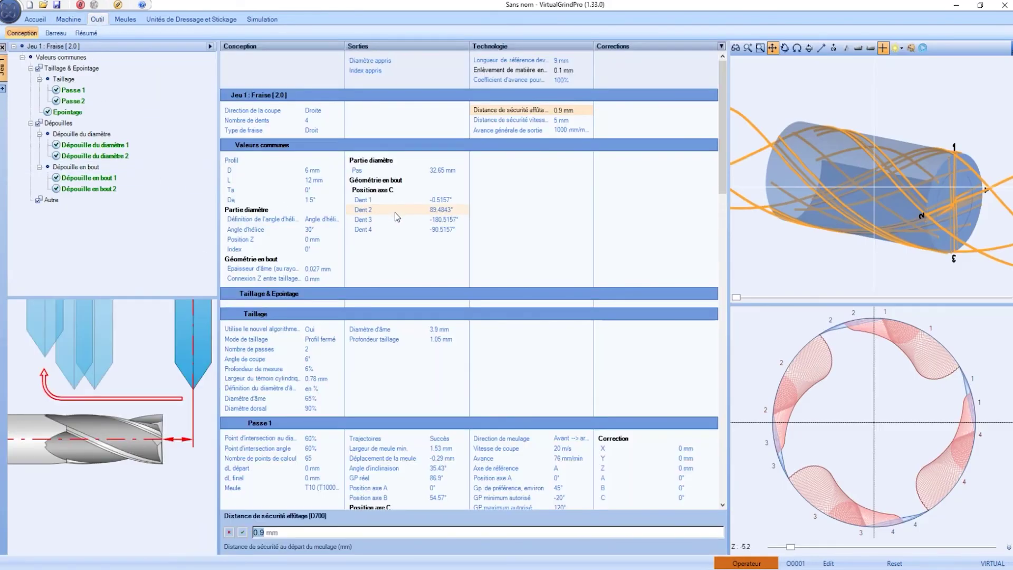
{"action": "left_click", "coordinate": [321, 229]}
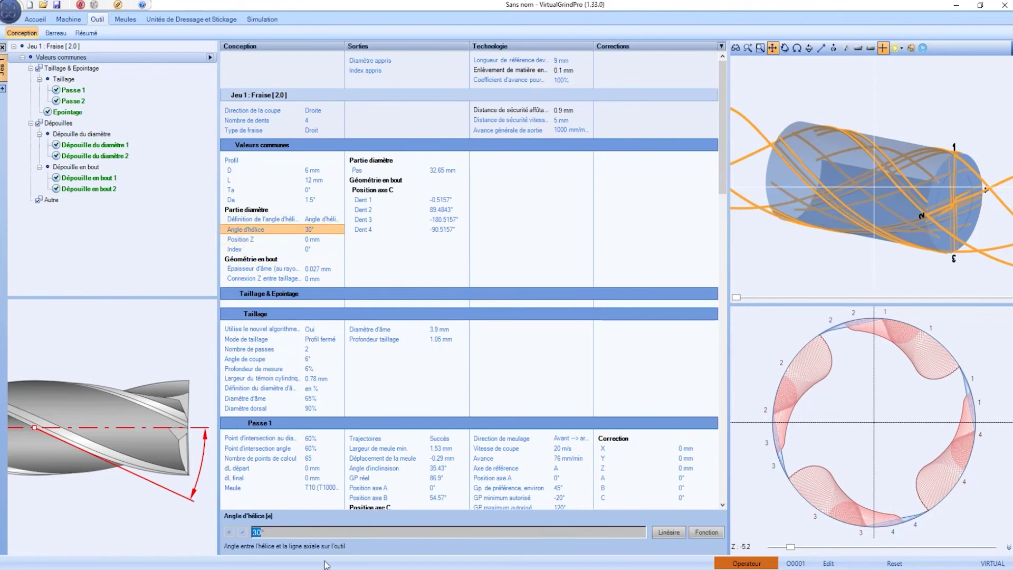
- Switch to the Access Control configuration tool, add an enabled read/write Operator rule for "tool/design/endmill2/design/common data/od part/helix angle" and save the file
{"action": "key", "text": "alt+Tab"}
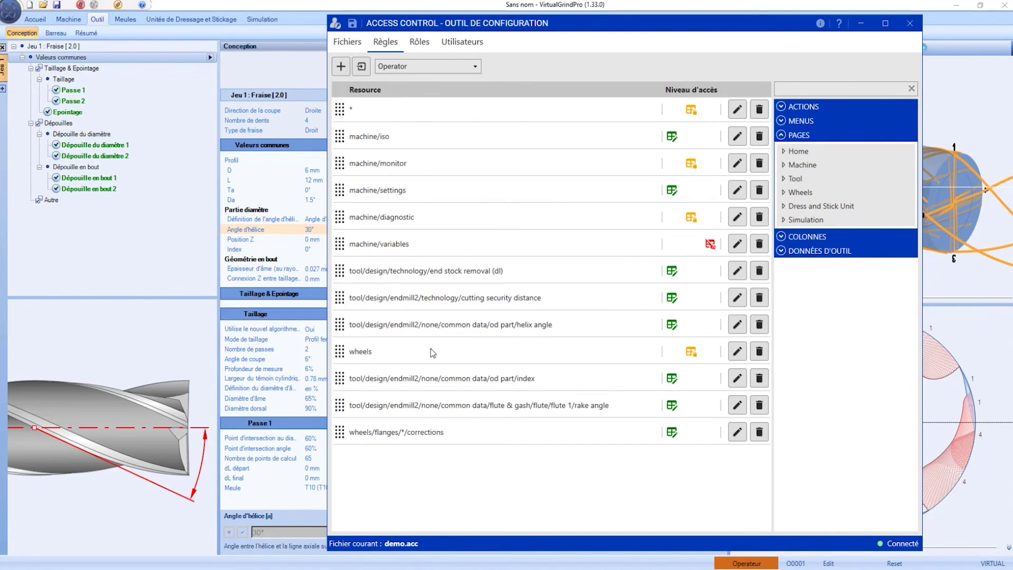
{"action": "left_click", "coordinate": [341, 67]}
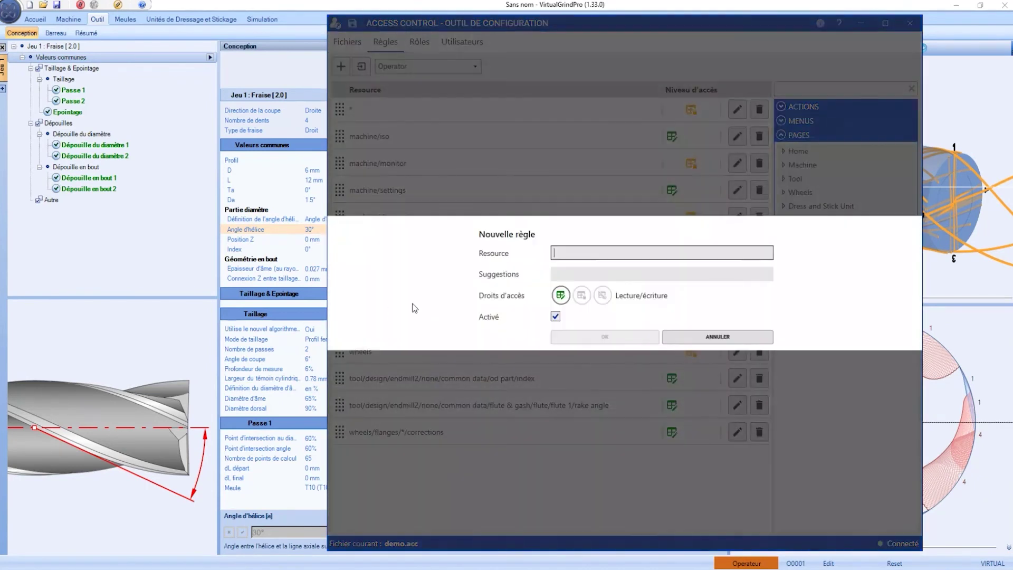
{"action": "type", "text": "tool/design/endmill2/design/common data/od part/helix angle"}
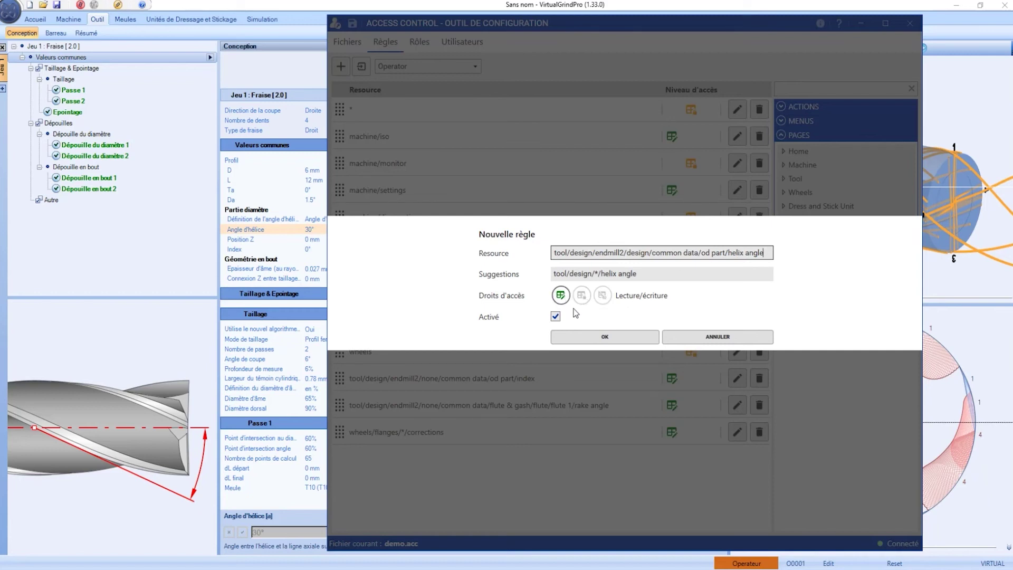
{"action": "left_click", "coordinate": [600, 337]}
{"action": "left_click", "coordinate": [353, 24]}
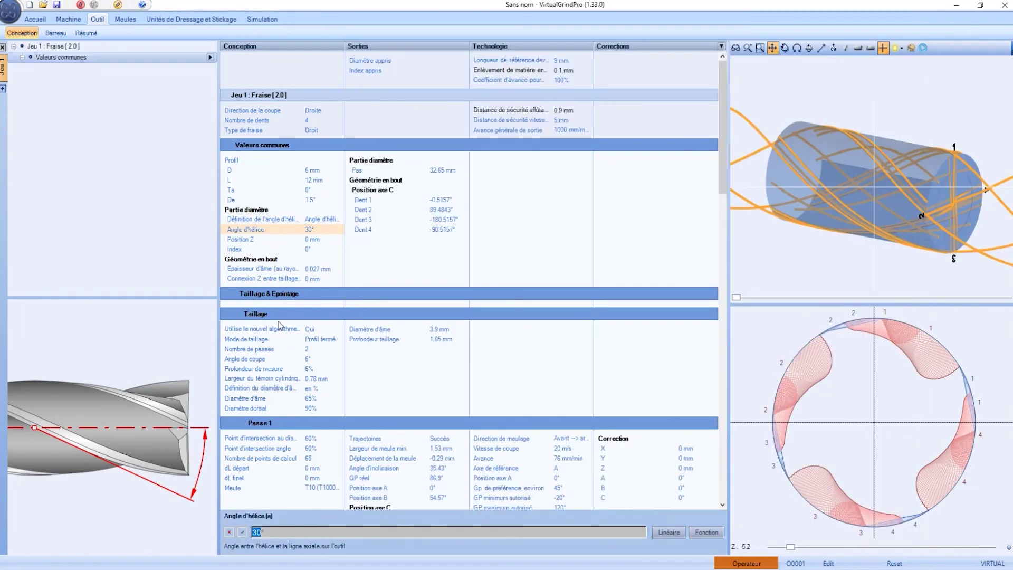
- In VirtualGrind Pro, recheck the operator's access to the helix angle and return to the Operator rules in Access Control
{"action": "left_click", "coordinate": [262, 230]}
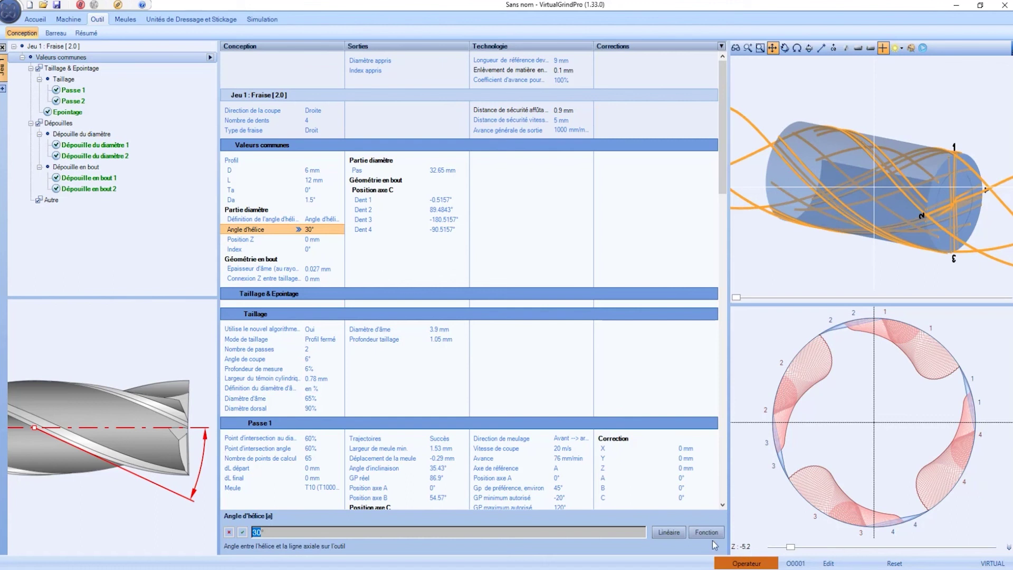
{"action": "left_click", "coordinate": [349, 432]}
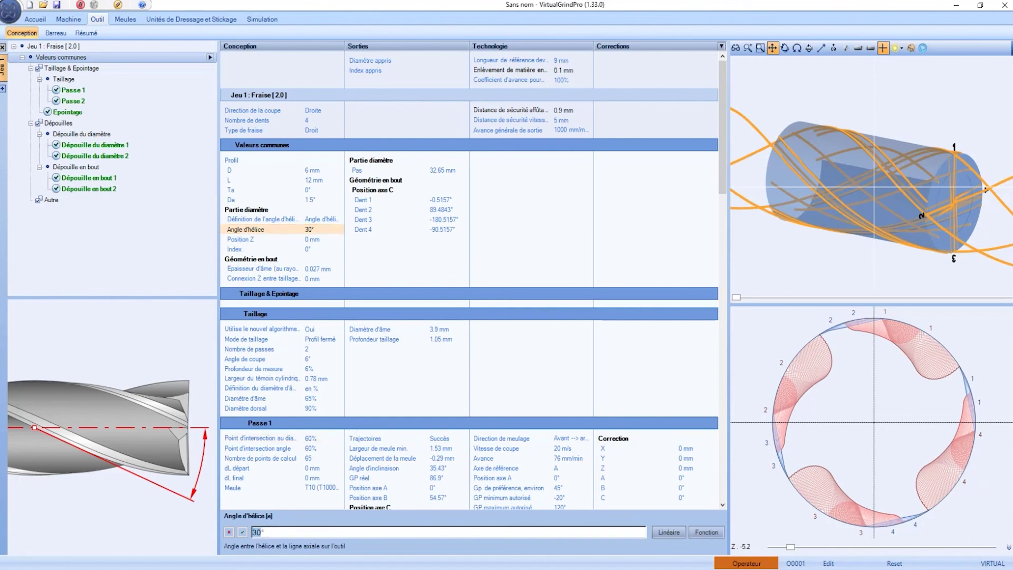
{"action": "left_click", "coordinate": [323, 568]}
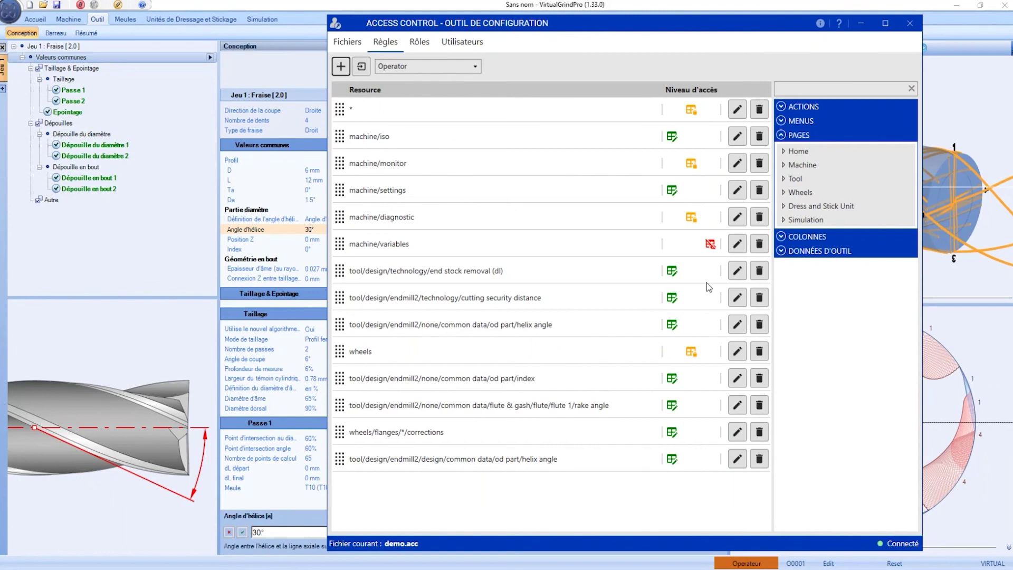